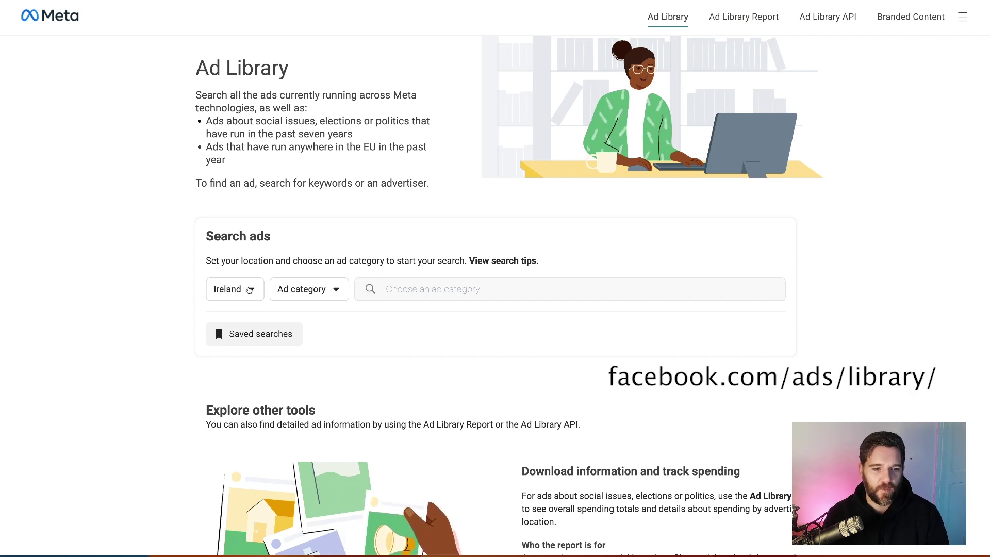
Step: Set the search country to All and the ad category to All ads
click(248, 289)
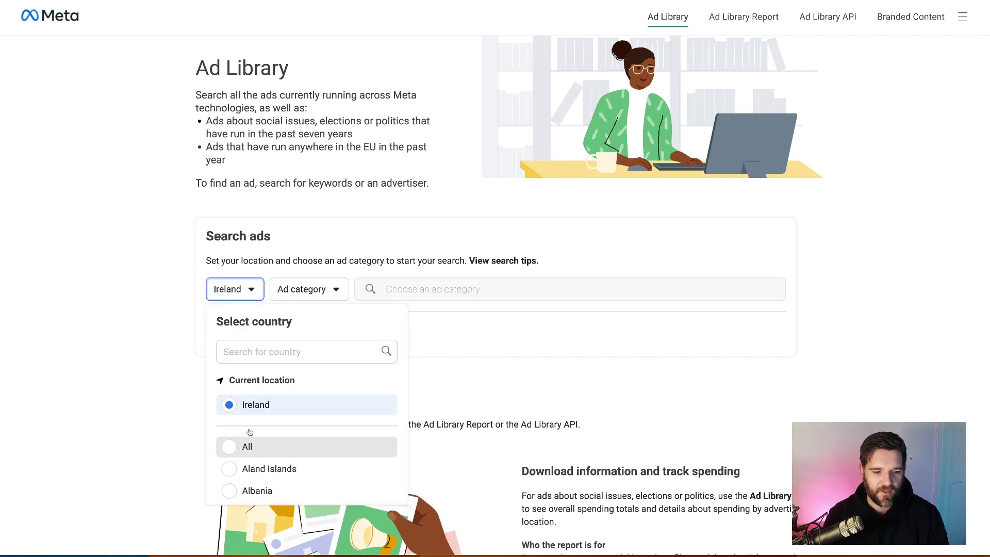
click(249, 446)
click(318, 291)
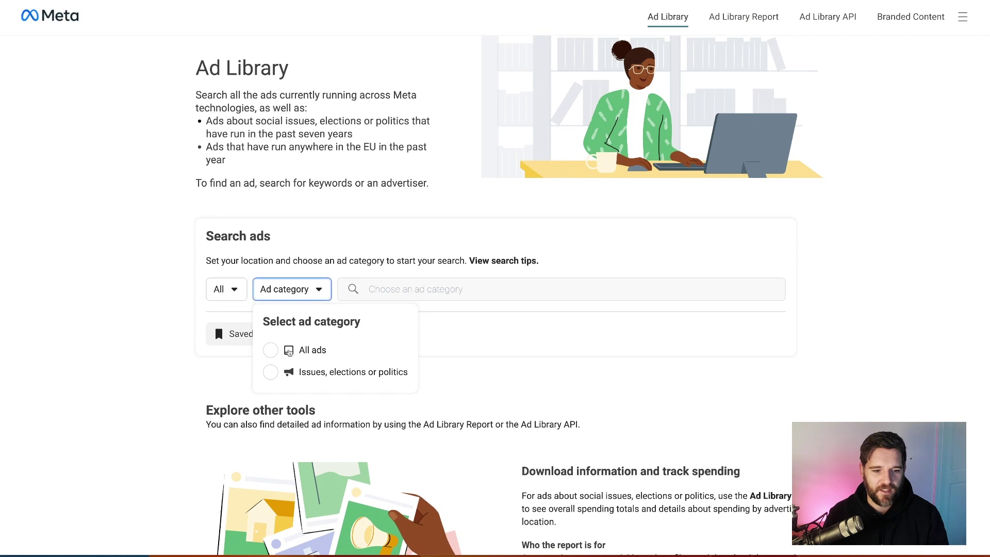
click(278, 354)
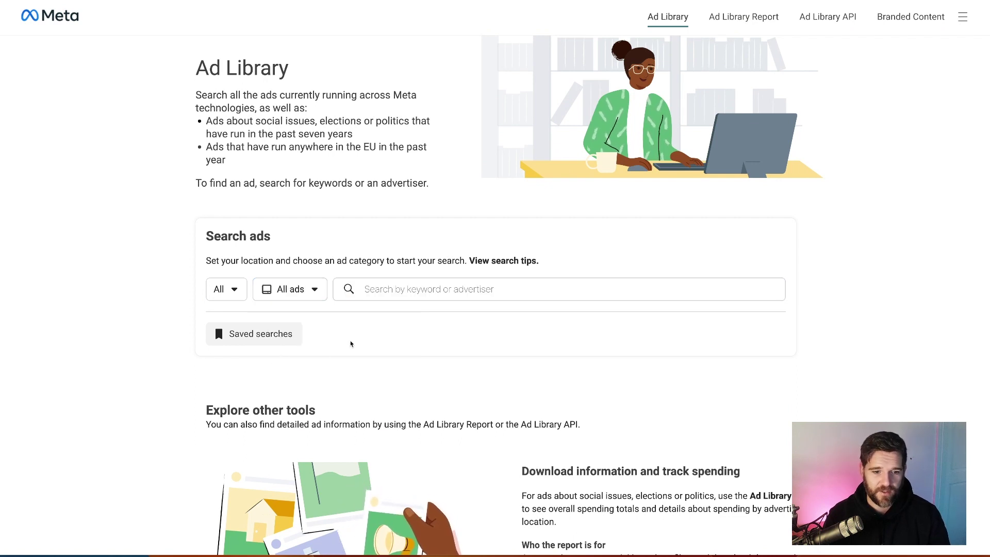
Step: Search for the advertiser "facebook" and open the Facebook page's ads
scroll(517, 256, down, 1)
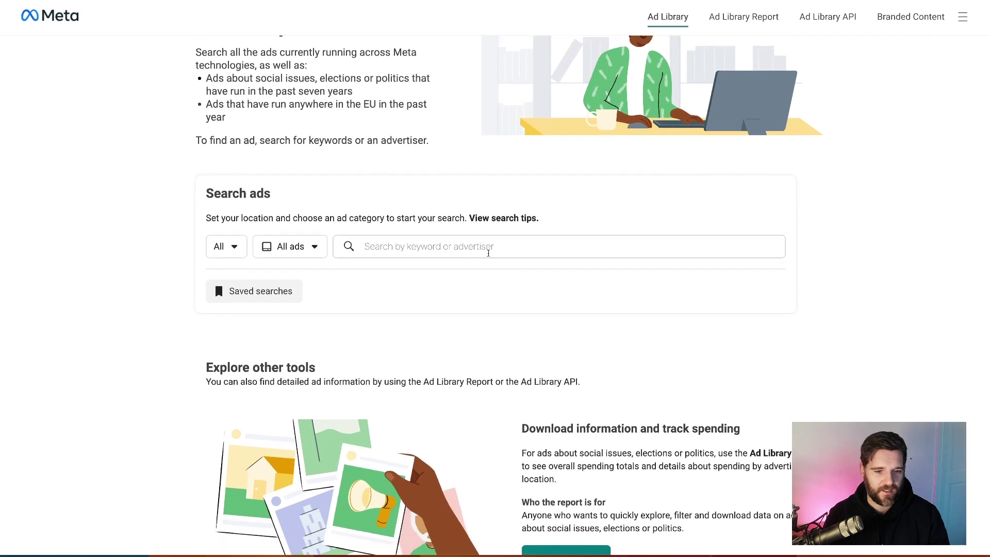
click(488, 253)
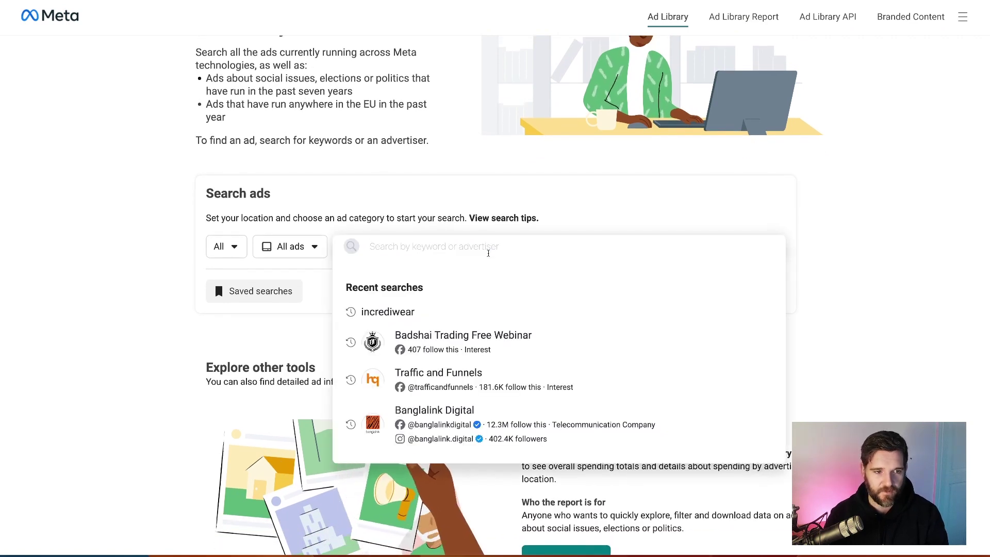
text(facebook)
click(533, 353)
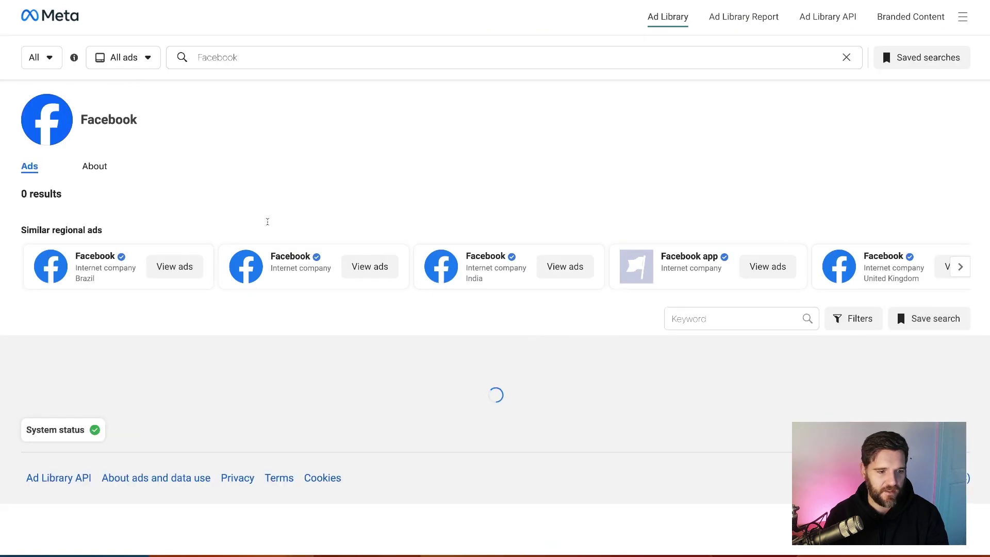
Step: Examine the number of results and browse the Facebook ads launched in January 2024
drag(85, 194, 21, 193)
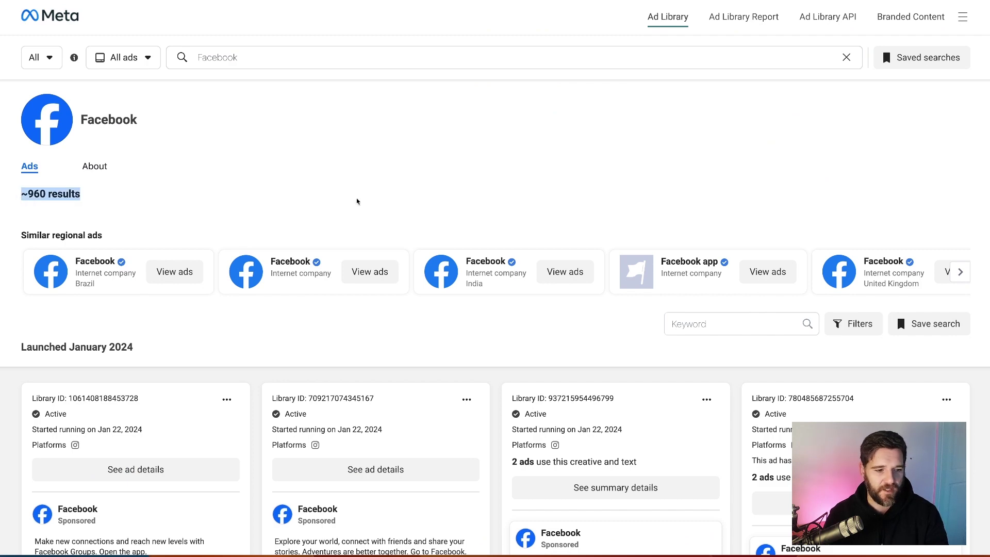
scroll(356, 201, down, 3)
scroll(345, 263, down, 1)
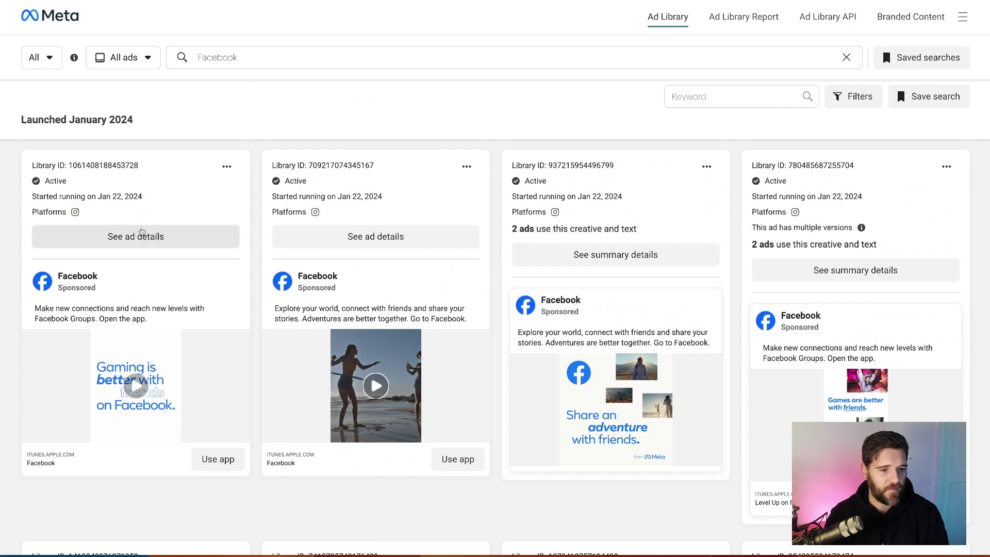
scroll(519, 317, down, 1)
scroll(519, 317, down, 10)
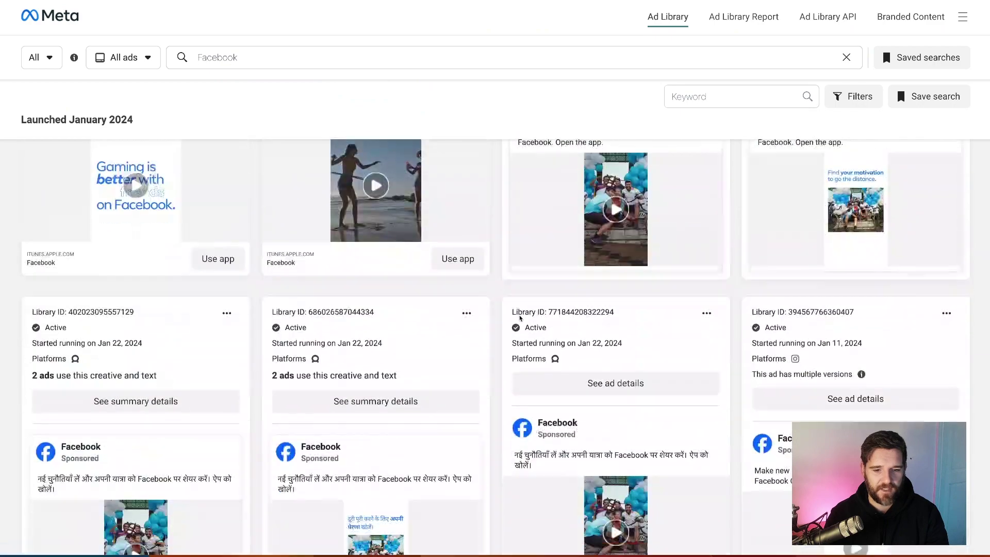
scroll(507, 322, down, 10)
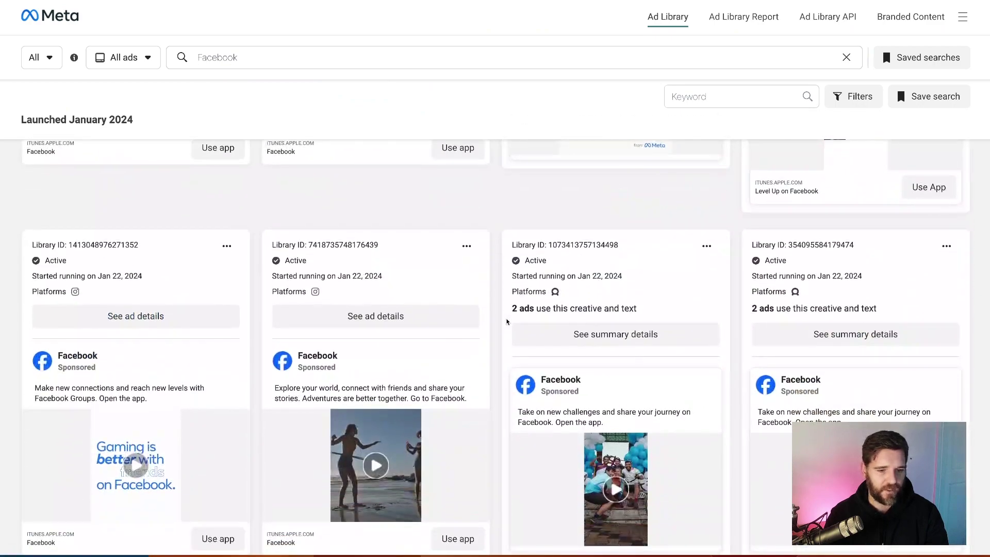
scroll(507, 322, up, 6)
Step: Play the first Facebook video ad in full screen, skip back to an earlier moment, and exit full screen
click(136, 412)
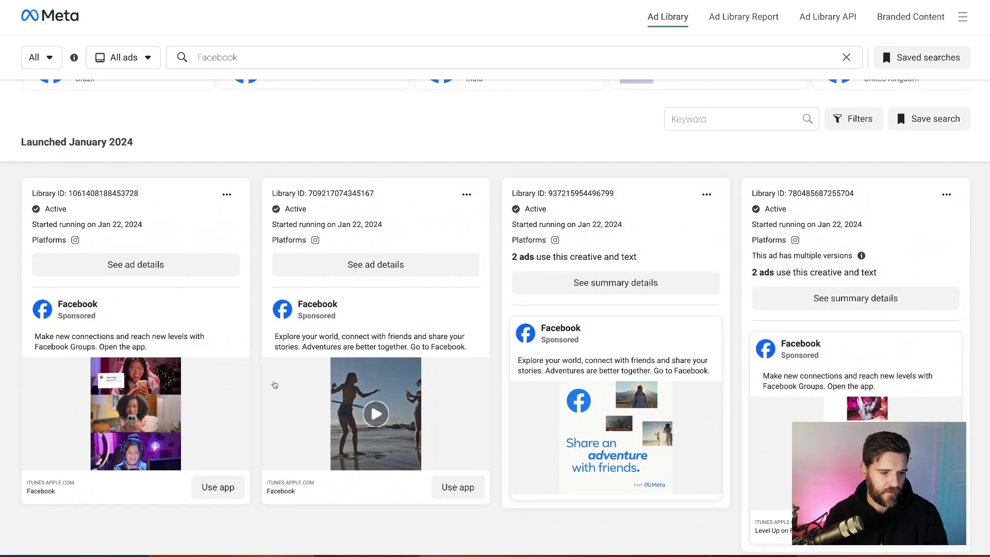
mouse_move(205, 368)
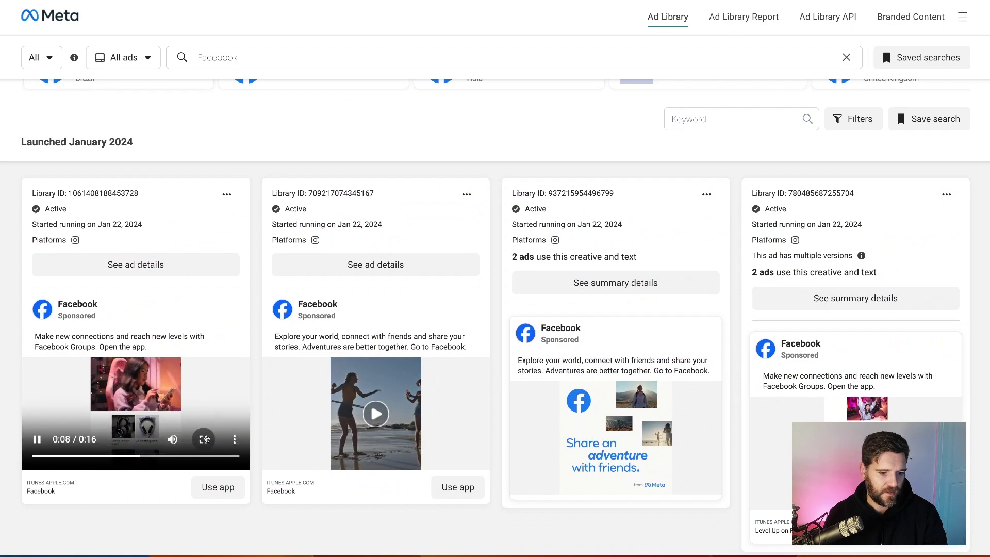
click(203, 438)
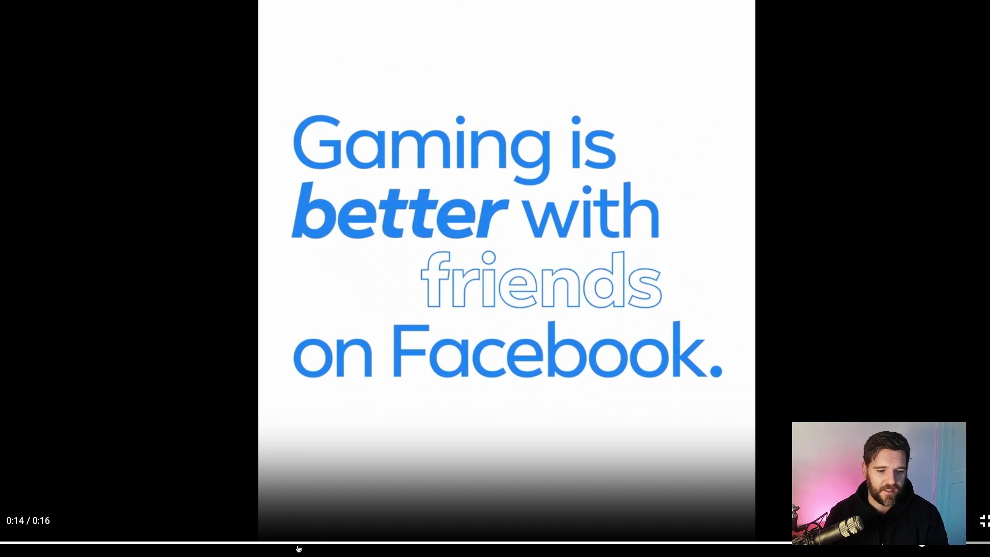
click(299, 544)
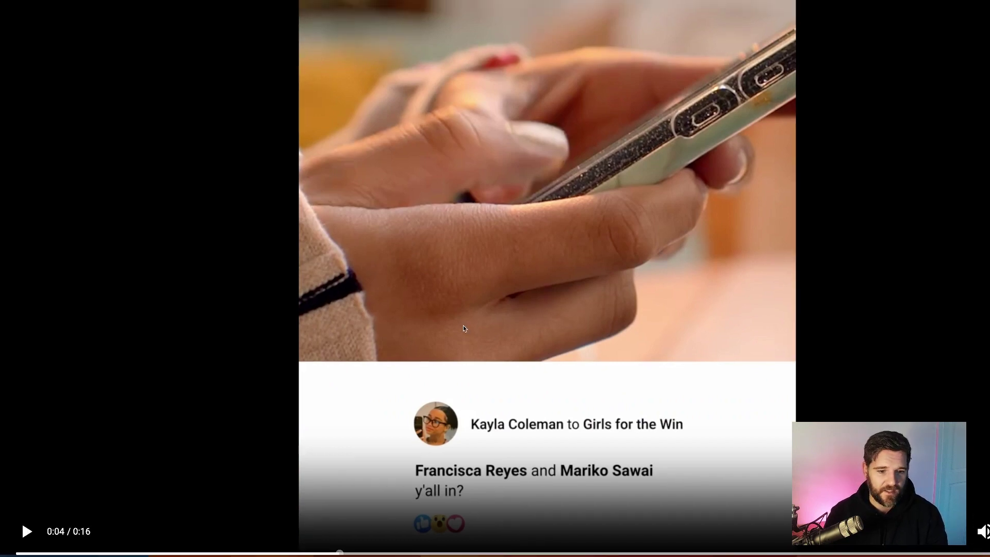
click(983, 519)
Step: Open the filters for the Facebook ads and set the language to English
click(857, 123)
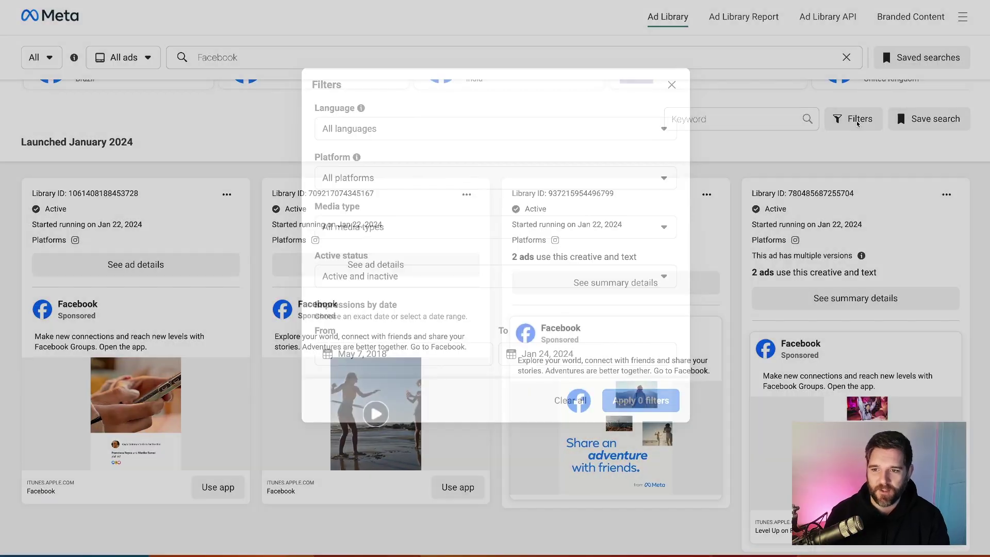
click(442, 128)
click(441, 204)
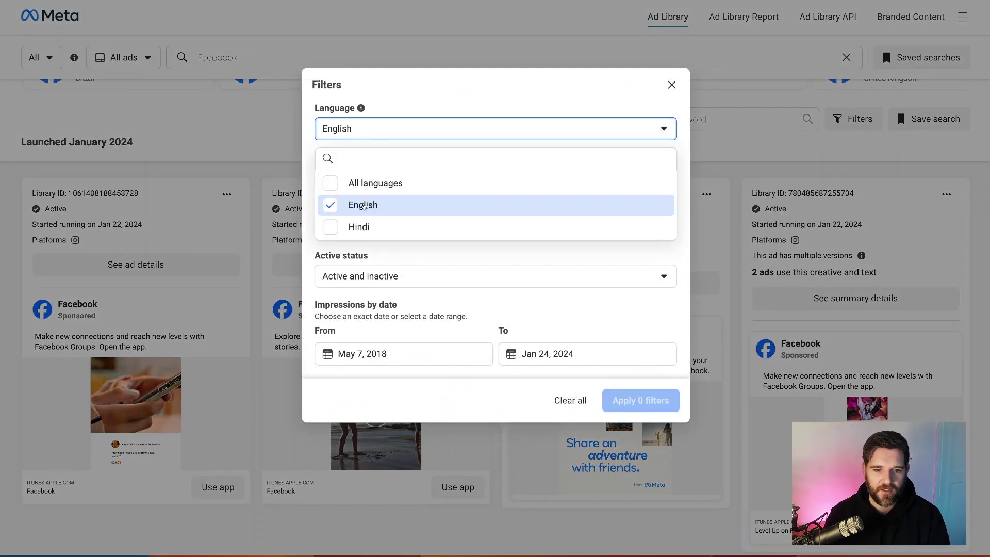
click(483, 109)
click(464, 122)
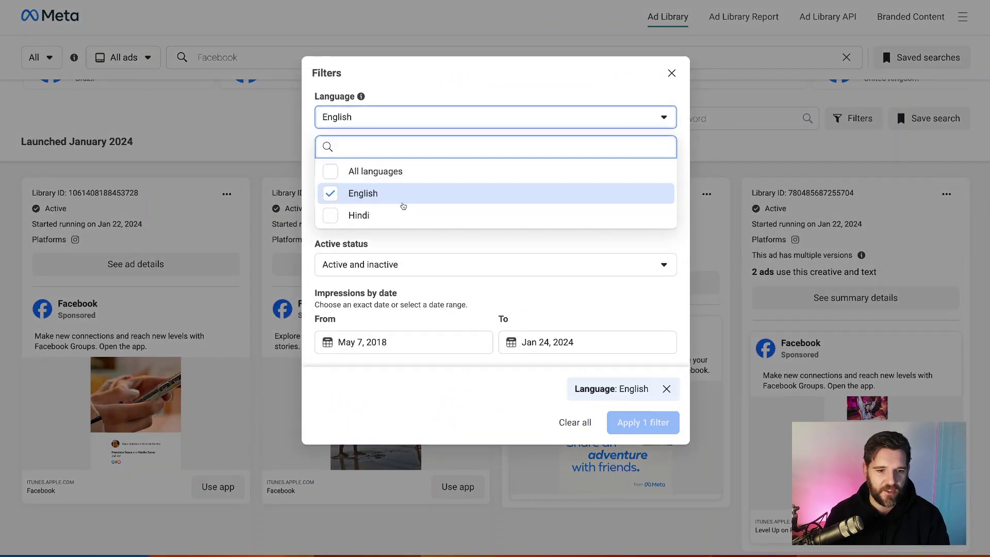
click(495, 102)
Step: Set the platform filter to Facebook, keep all media types, and limit the active status to Active ads
click(385, 167)
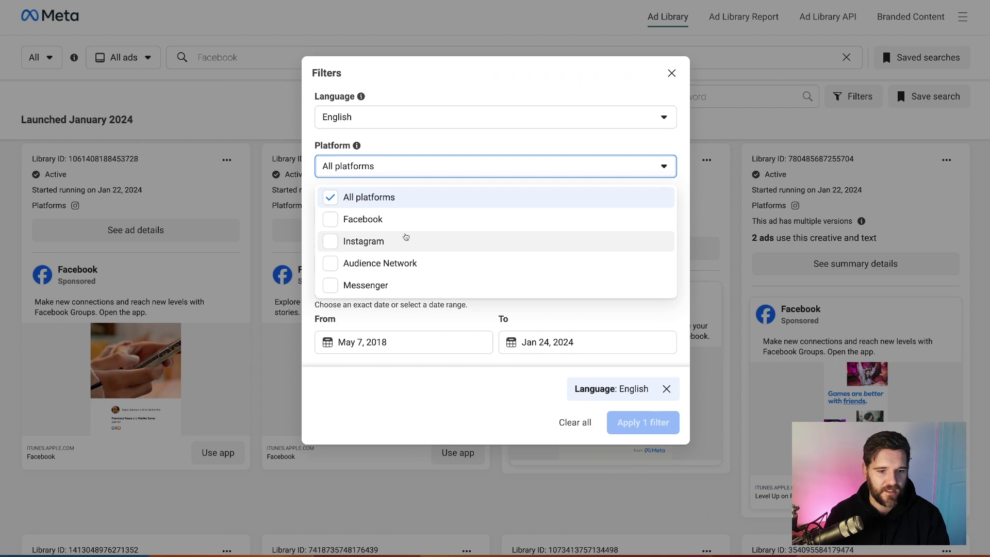
click(416, 220)
click(528, 135)
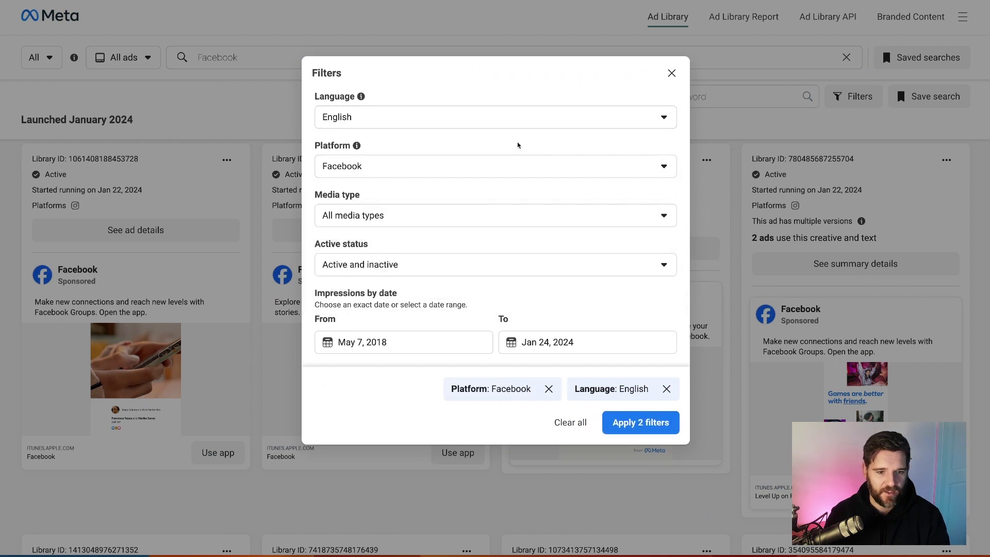
click(478, 217)
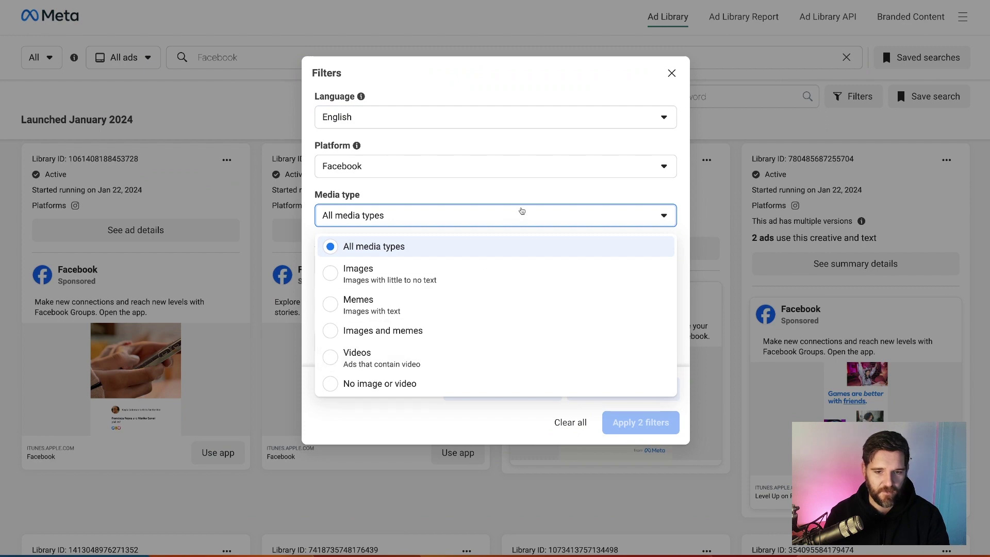
click(529, 201)
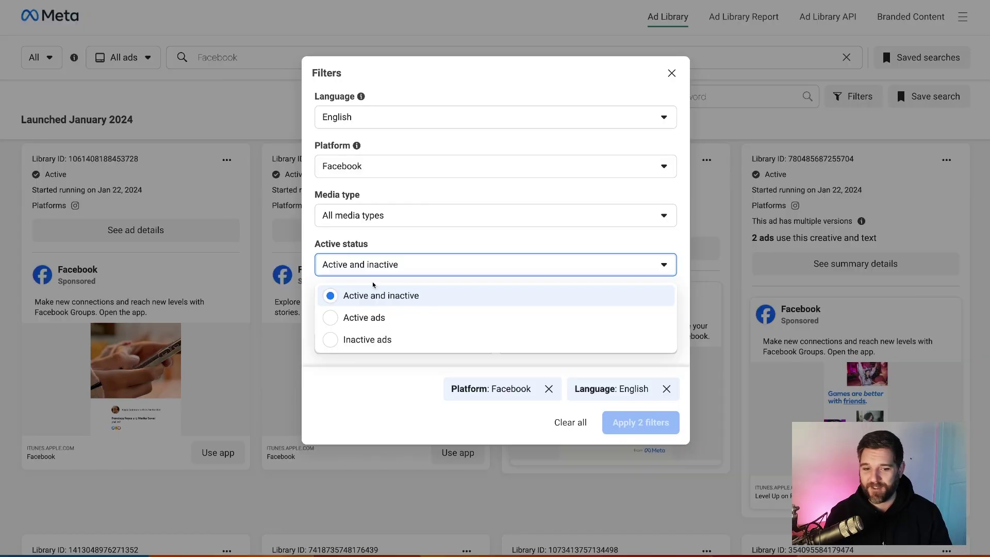
click(361, 316)
Step: Set the impressions start date to May 7, 2022 and apply the filters
scroll(524, 243, down, 1)
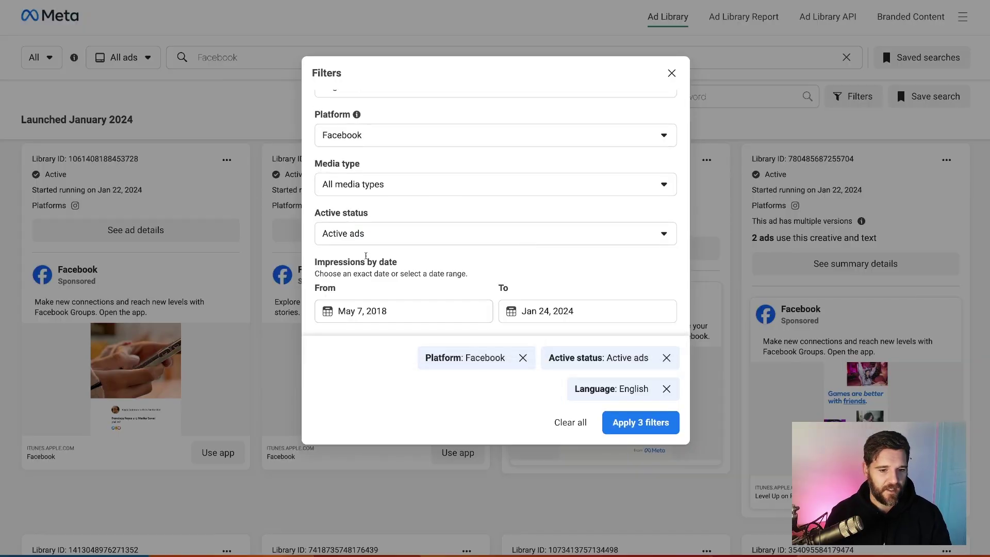
click(402, 311)
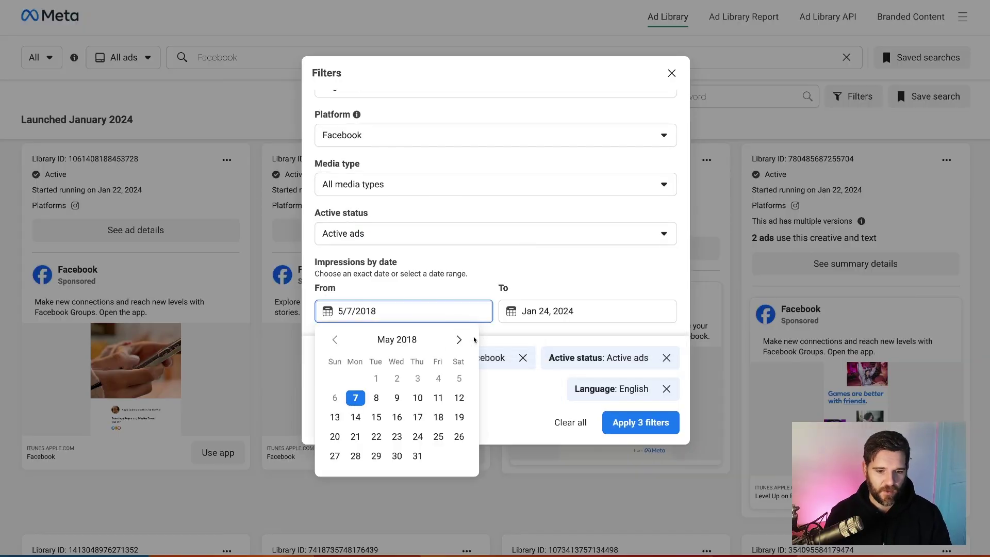
click(458, 339)
click(459, 339)
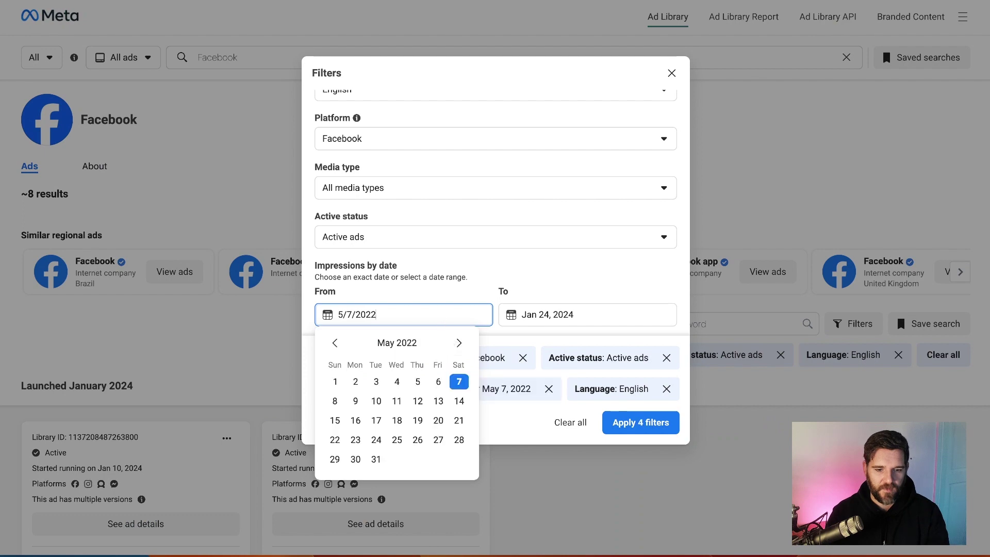
click(561, 314)
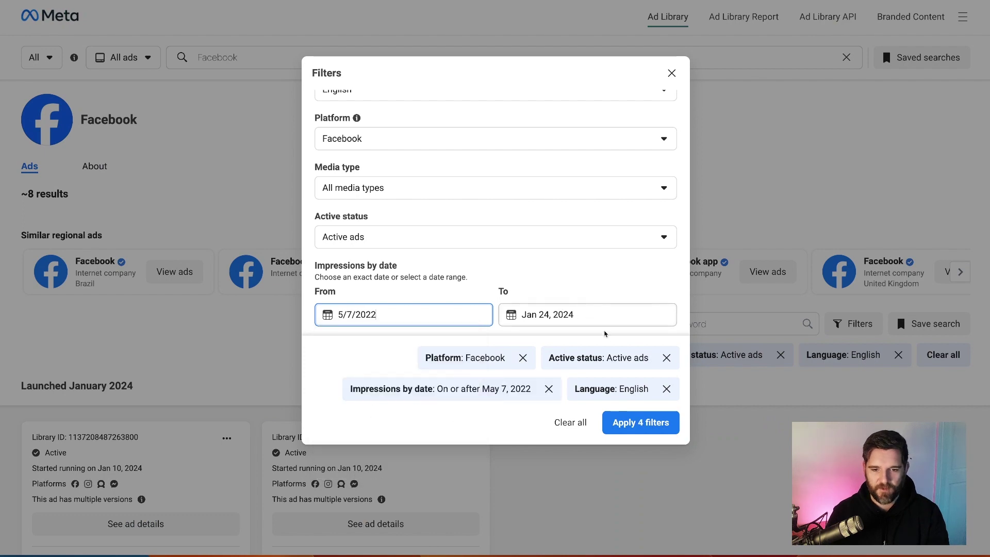
click(654, 428)
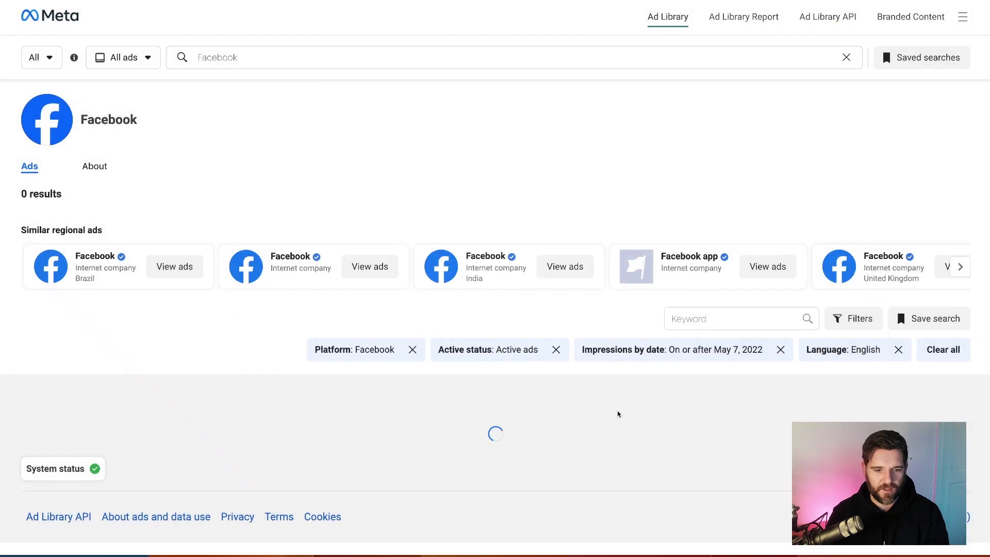
Step: View the details of the second ad launched in January 2024, including the information about the advertiser, and close them
scroll(617, 414, down, 6)
scroll(129, 216, up, 2)
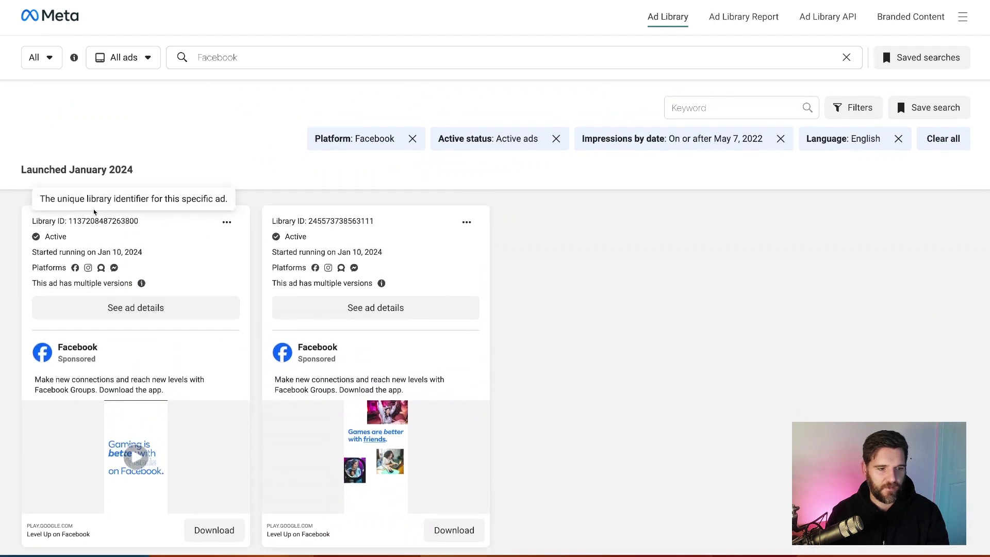
scroll(256, 265, down, 1)
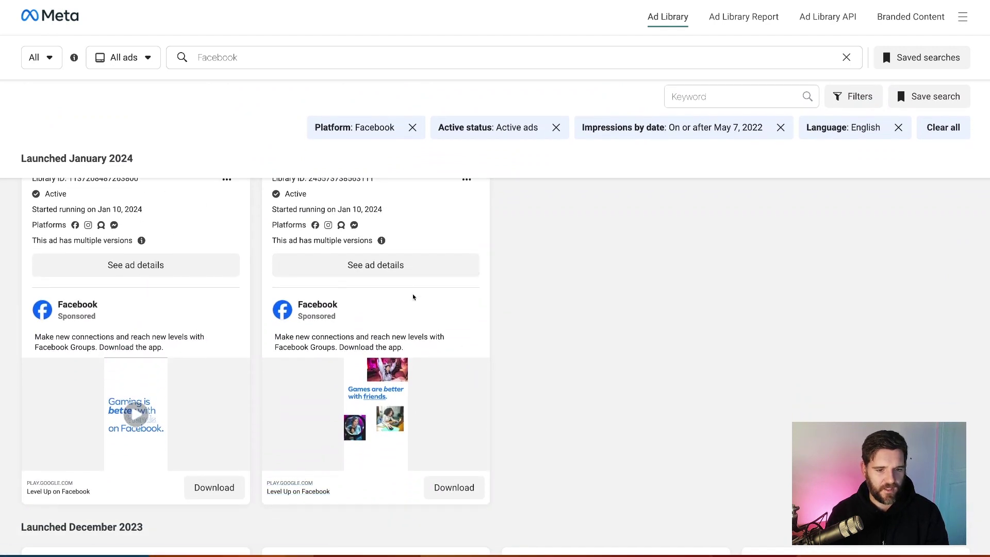
click(406, 273)
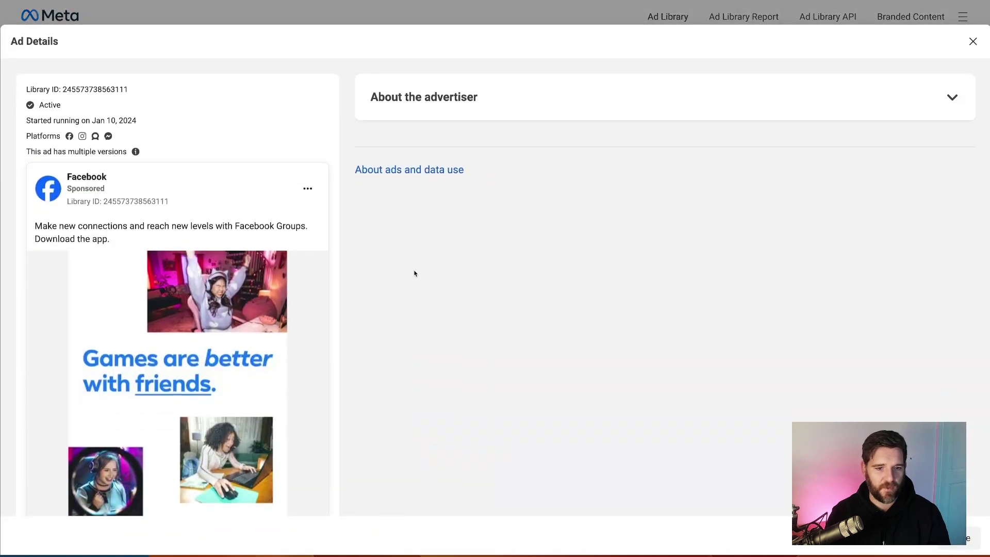
click(435, 103)
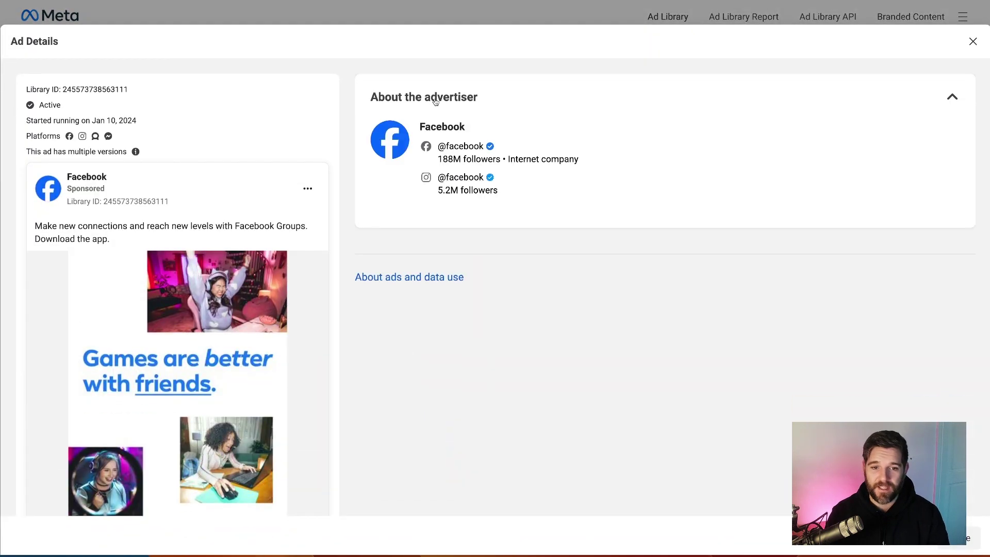
mouse_move(440, 121)
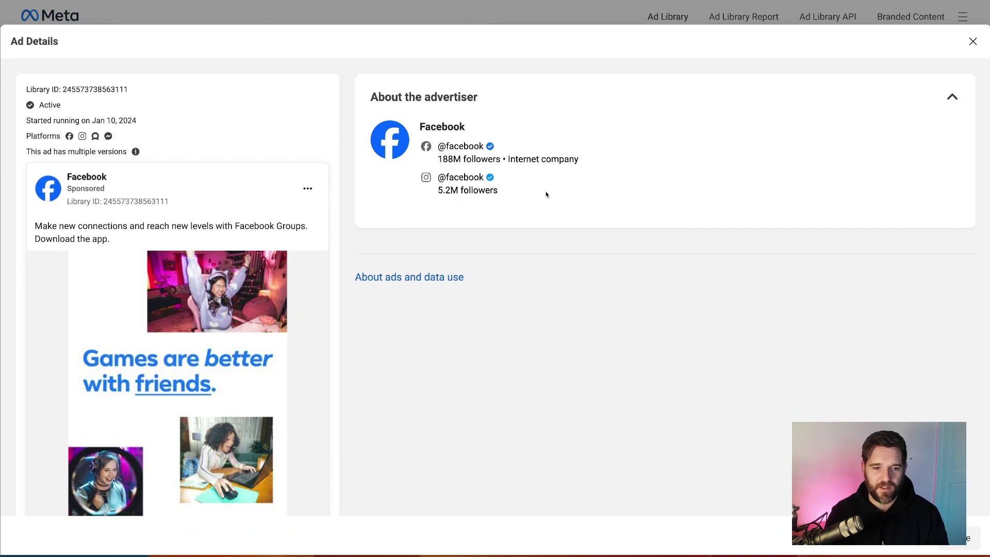
key(Escape)
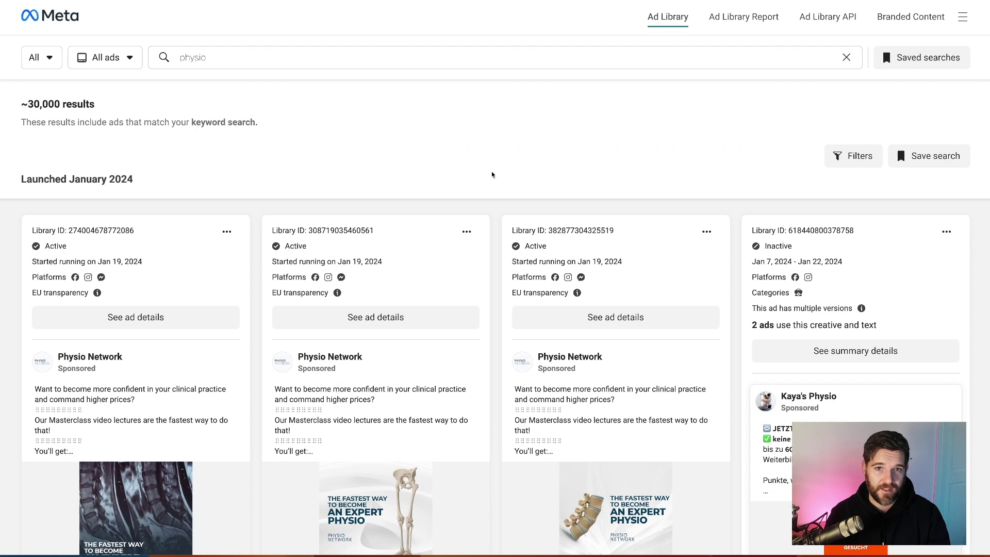
Step: Open the filters for the physio keyword results and set the language to English
scroll(491, 174, down, 2)
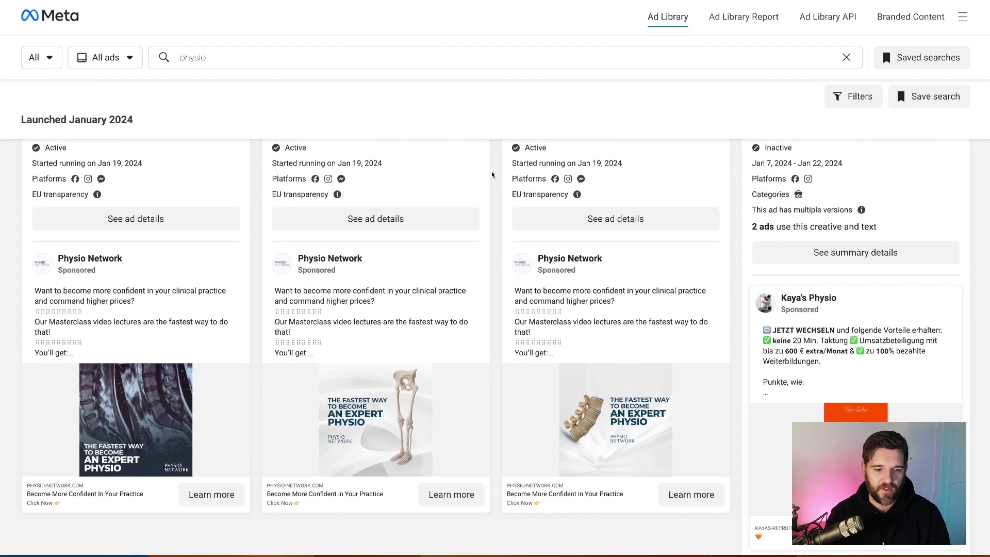
scroll(491, 174, down, 1)
click(853, 97)
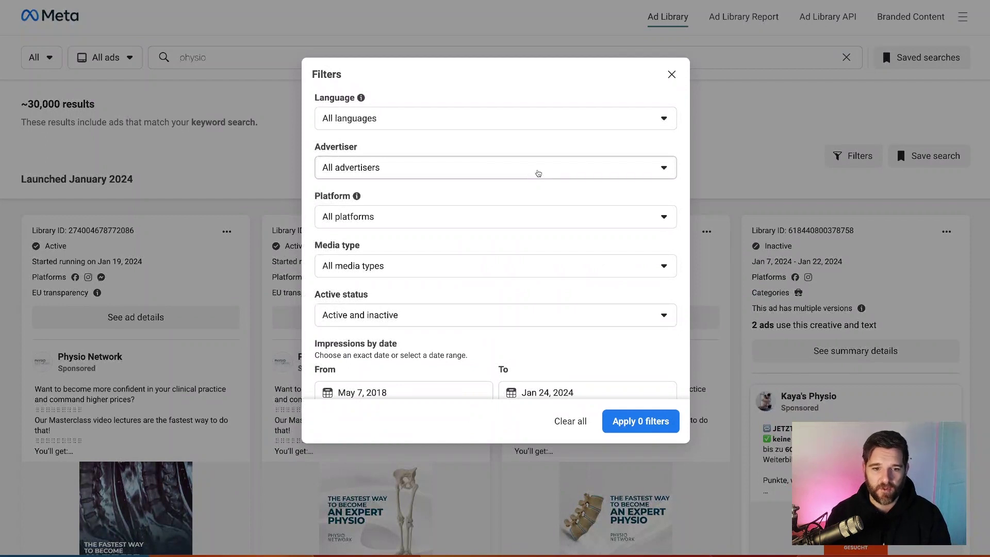
click(495, 119)
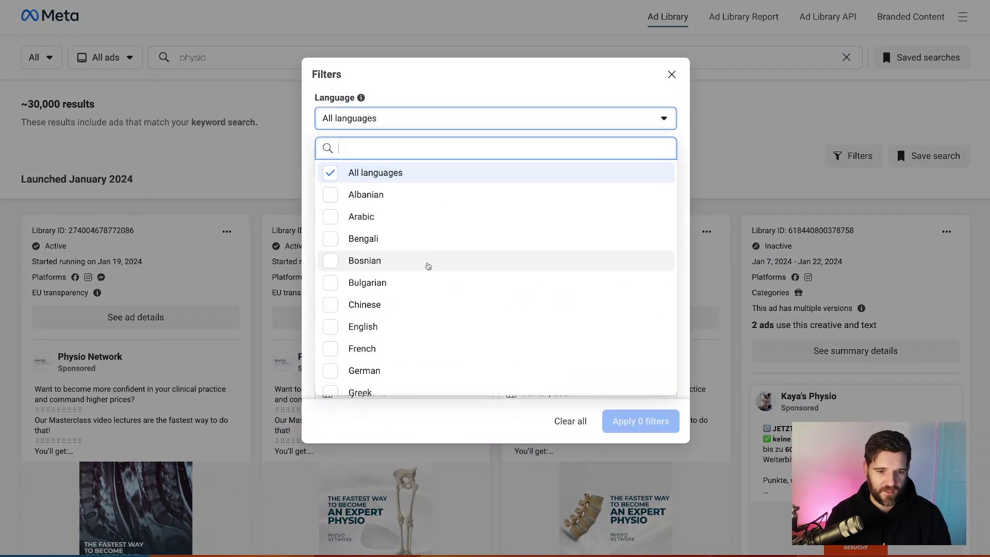
text(engl)
click(458, 194)
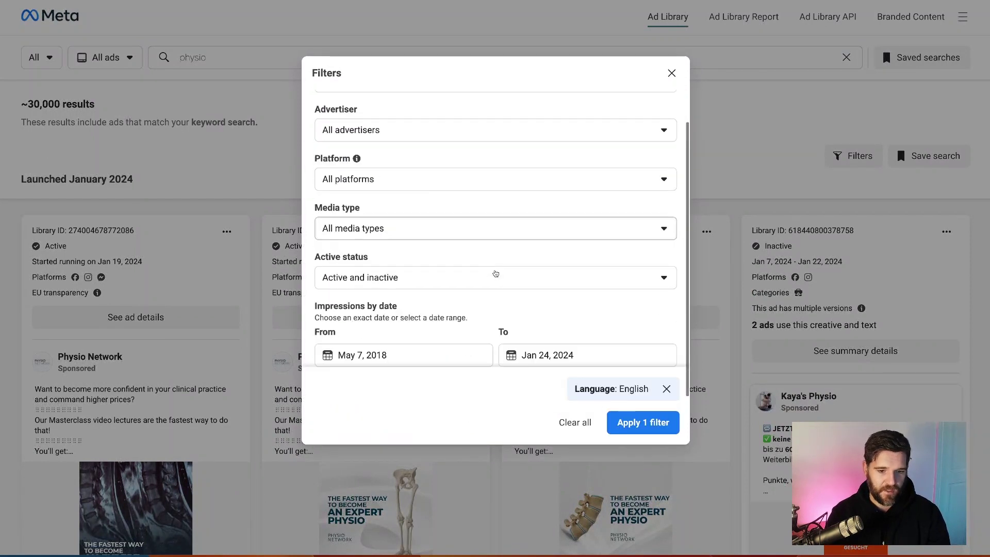
Step: Limit the active status to Active ads and apply the two filters to the physio search
scroll(496, 273, down, 1)
click(514, 266)
click(429, 318)
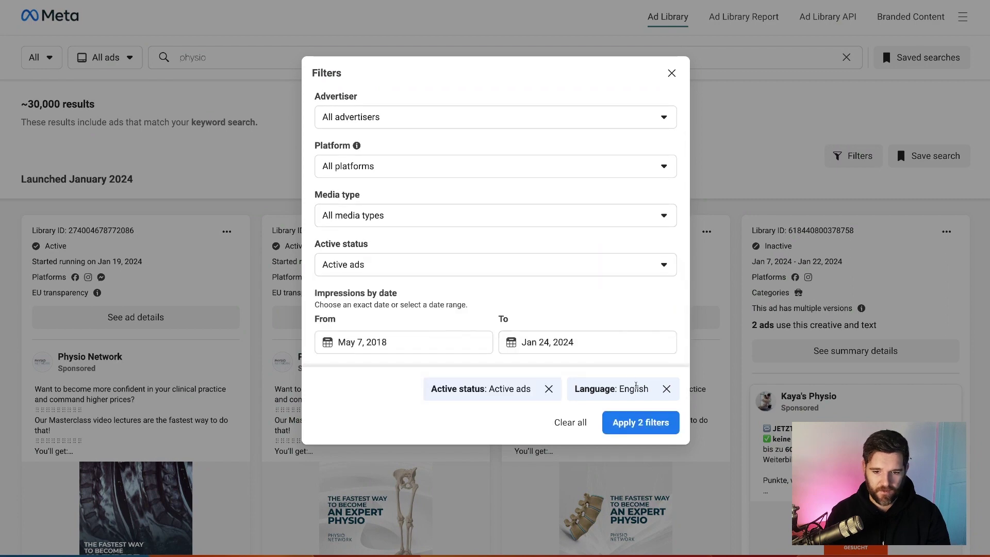
click(642, 421)
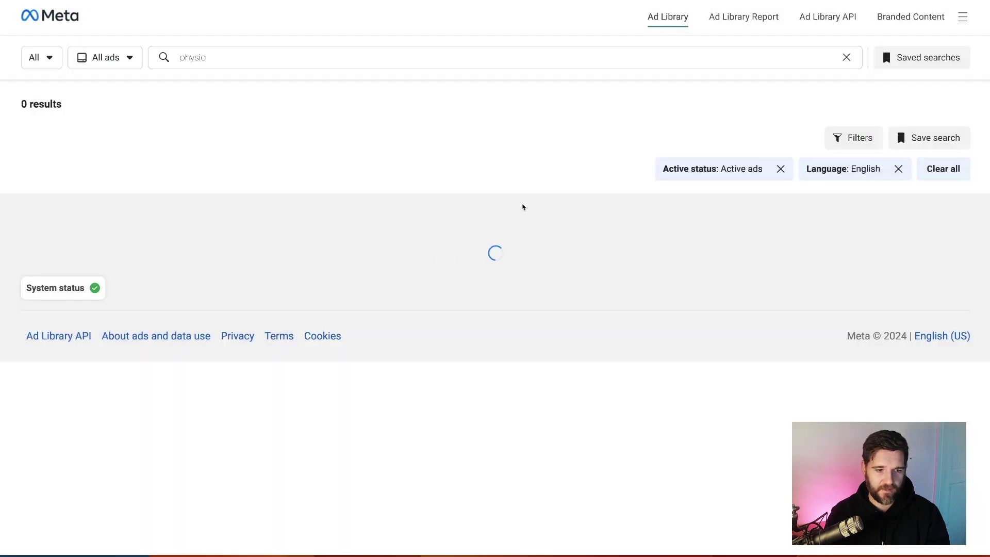
Step: Browse the filtered physio ads and watch InStep Physical Therapy's motor vehicle accident video ad in full screen, then leave full screen
scroll(510, 227, down, 3)
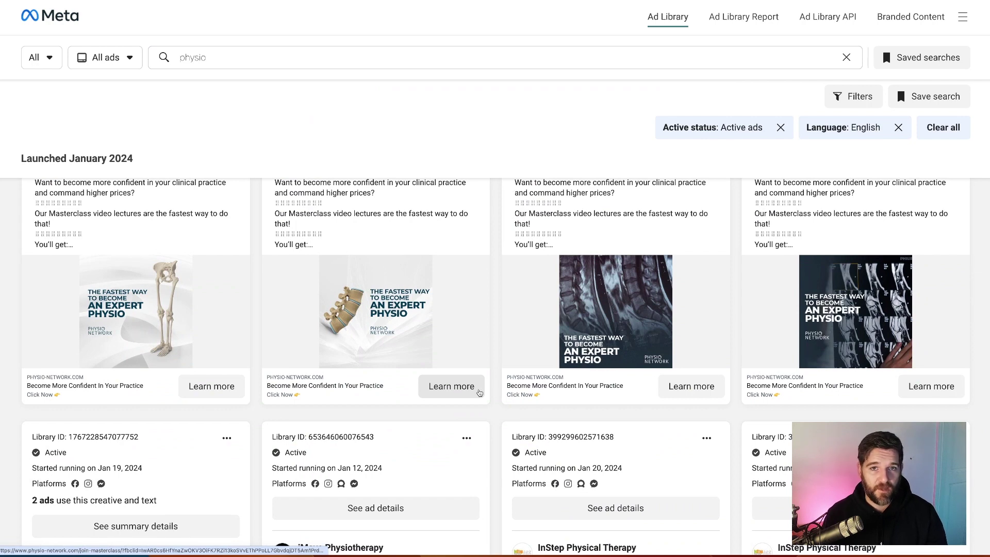
scroll(479, 393, up, 2)
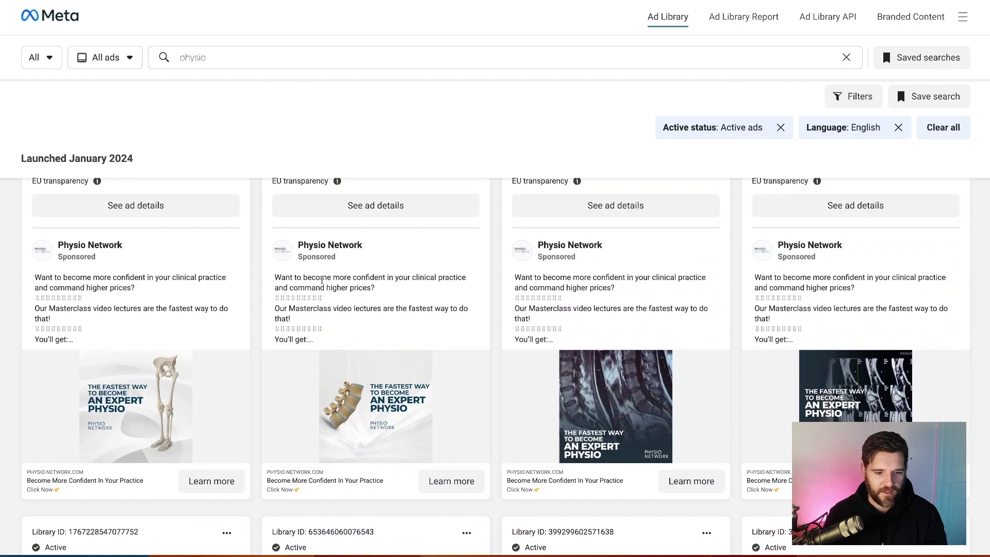
scroll(483, 297, down, 10)
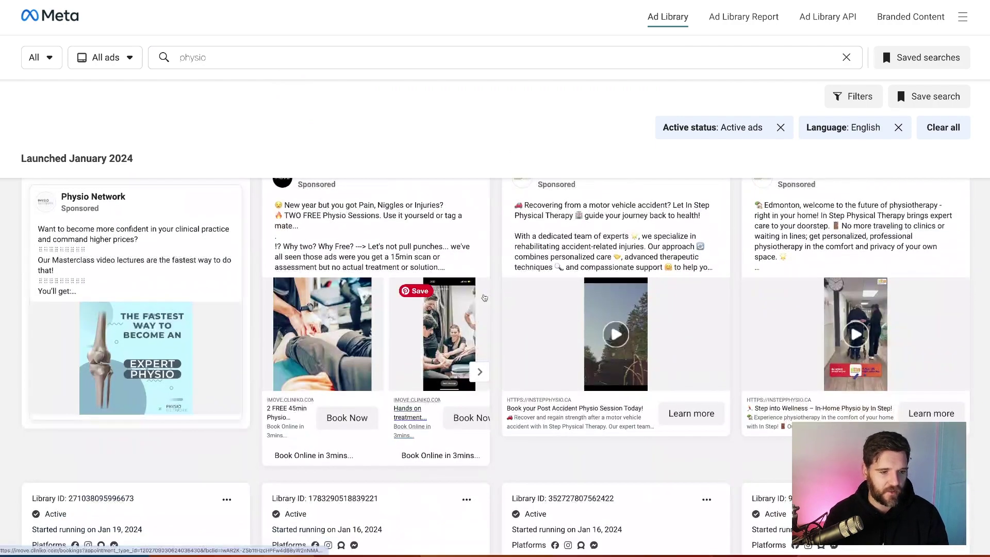
scroll(484, 297, up, 1)
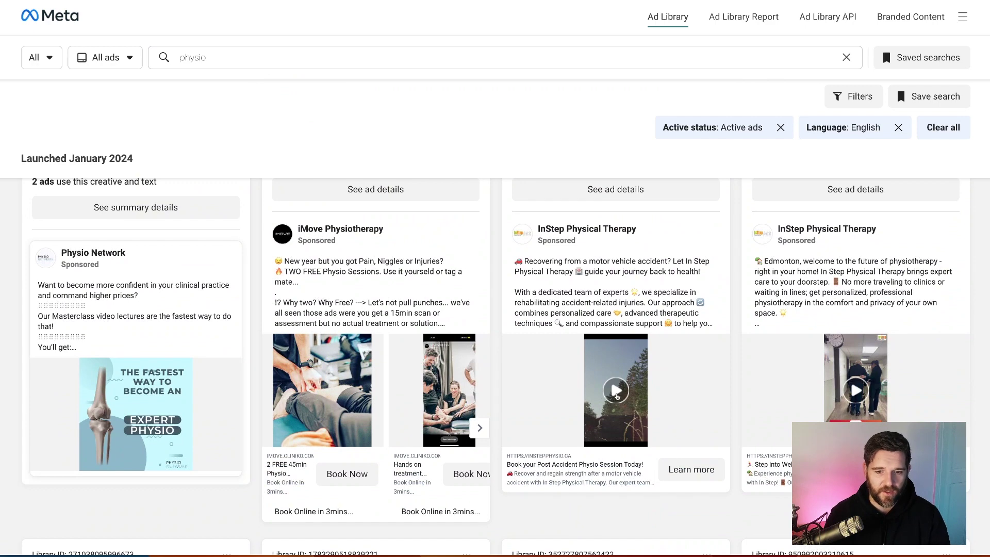
click(616, 390)
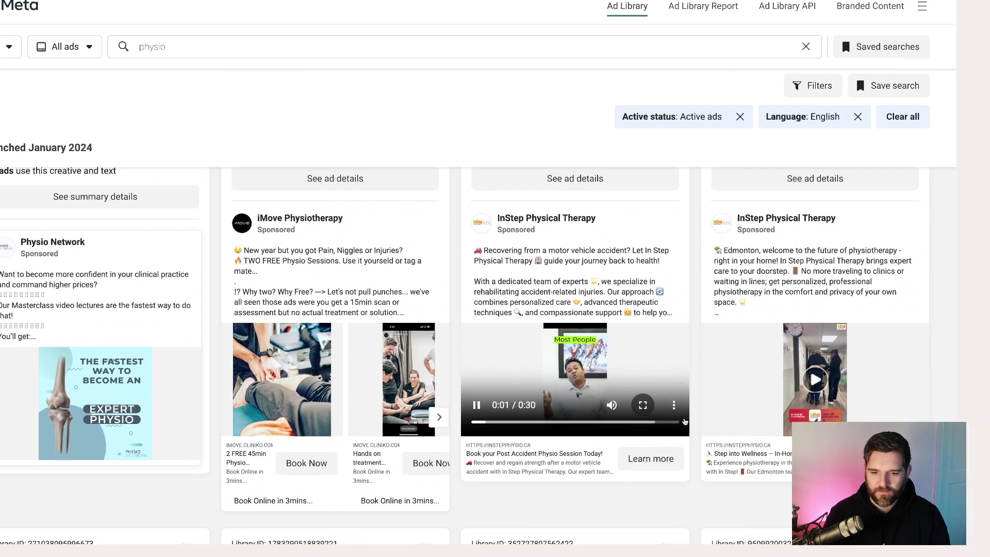
double_click(684, 422)
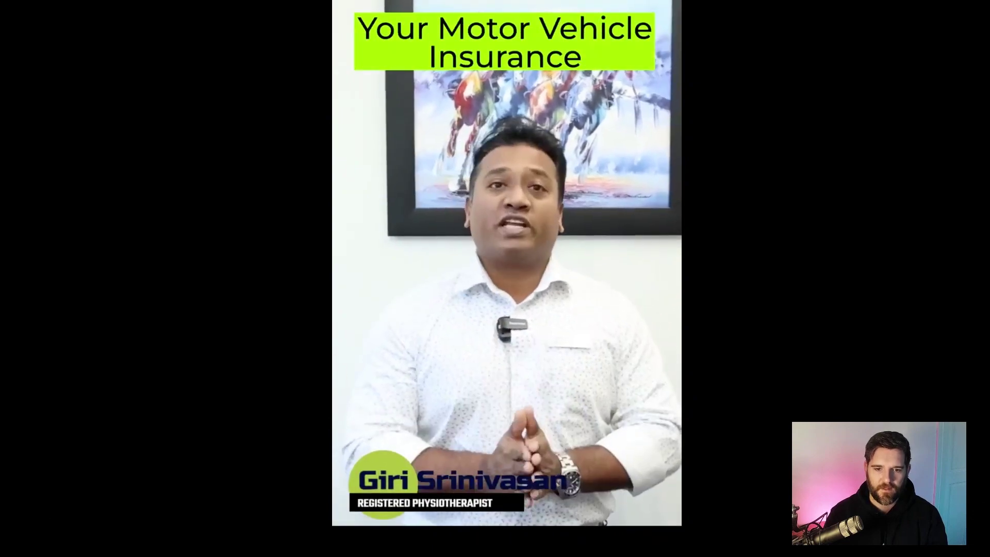
key(Escape)
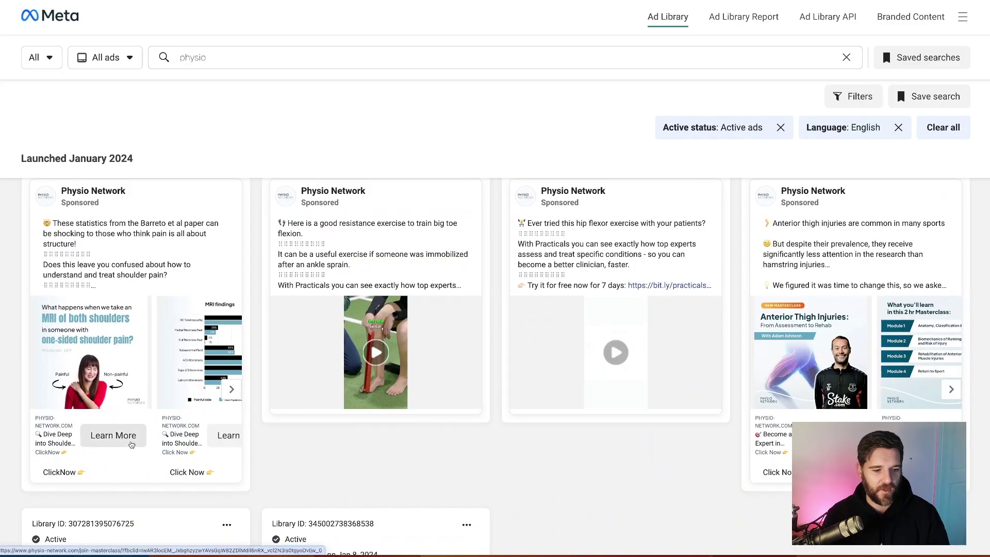
Step: Open the landing page linked from Physio Network's shoulder MRI carousel ad
click(128, 439)
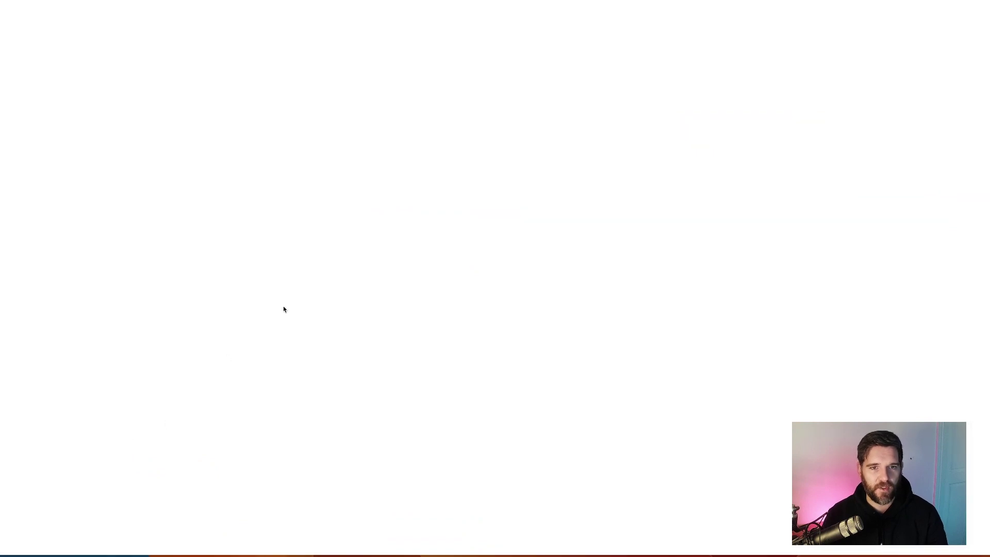